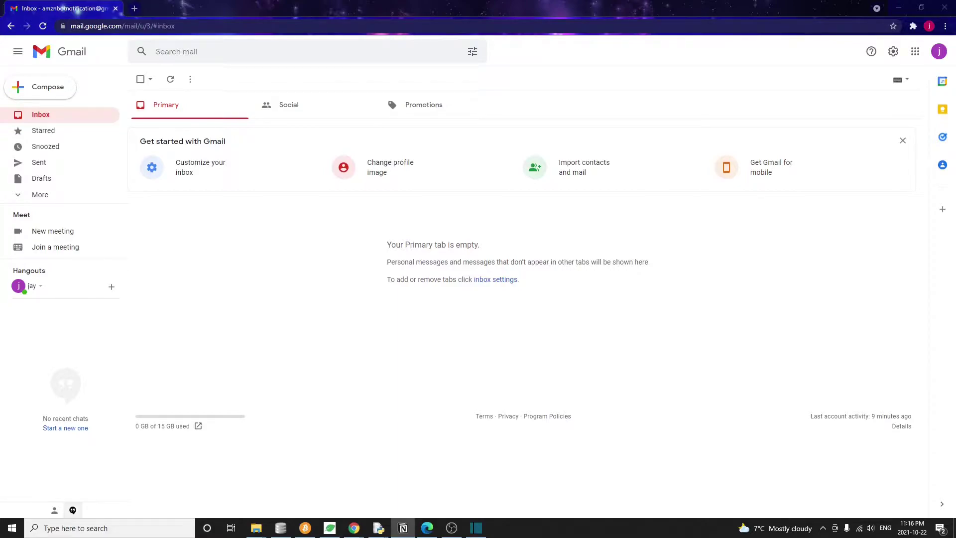
Launch Task Scheduler from Windows search and start a new task named 'amazon bot'
{"action": "left_click", "coordinate": [120, 528]}
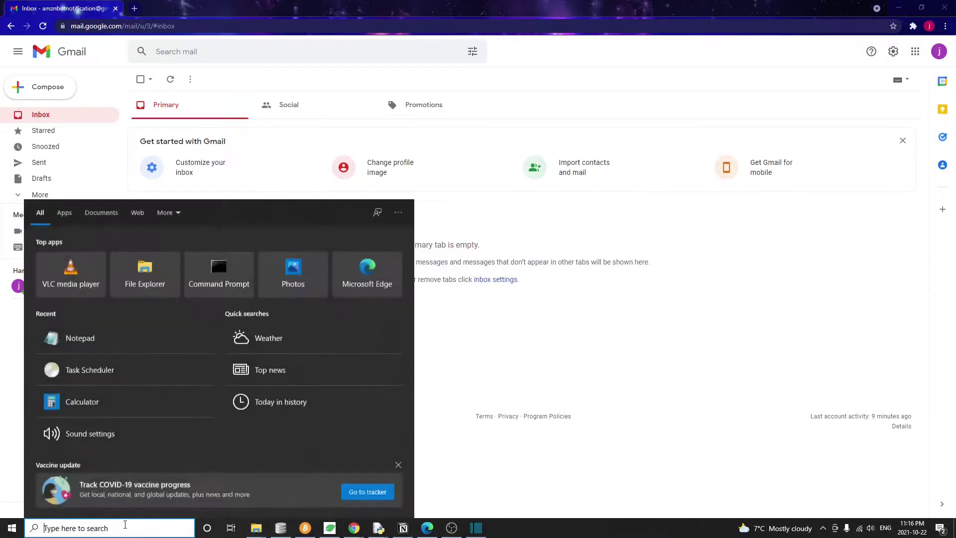
{"action": "type", "text": "task"}
{"action": "left_click", "coordinate": [126, 255]}
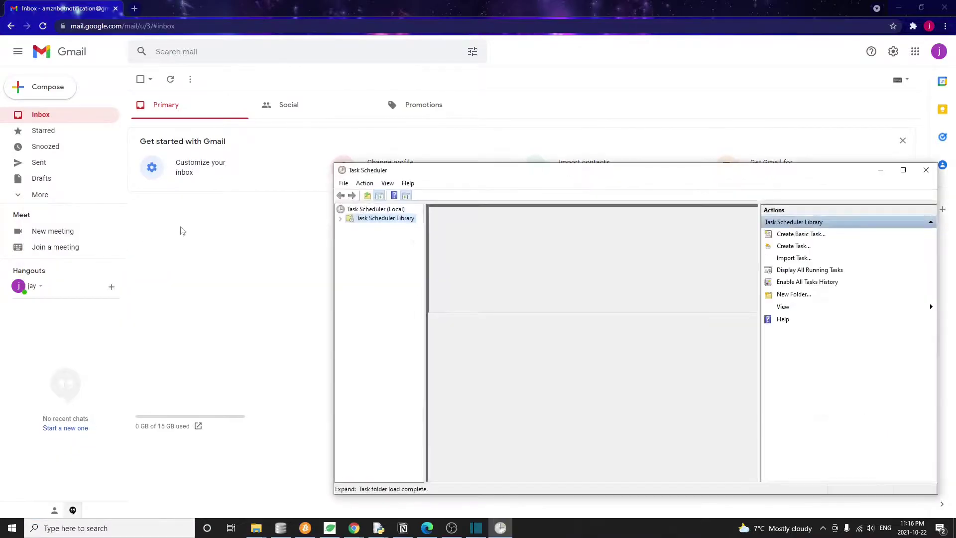
{"action": "left_click", "coordinate": [804, 247]}
{"action": "type", "text": "amazon bot"}
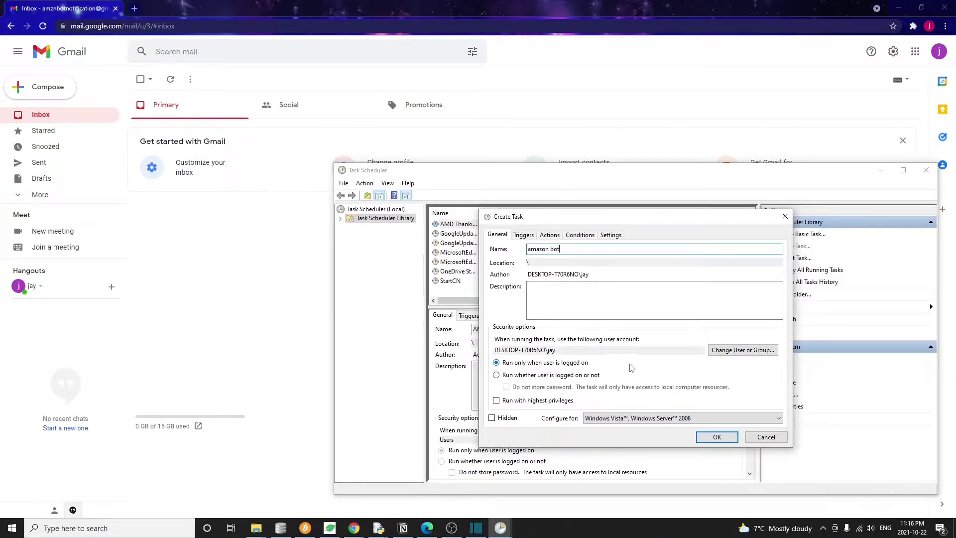
Add a Daily trigger that recurs every 1 day at 11:16 PM
{"action": "left_click", "coordinate": [523, 235]}
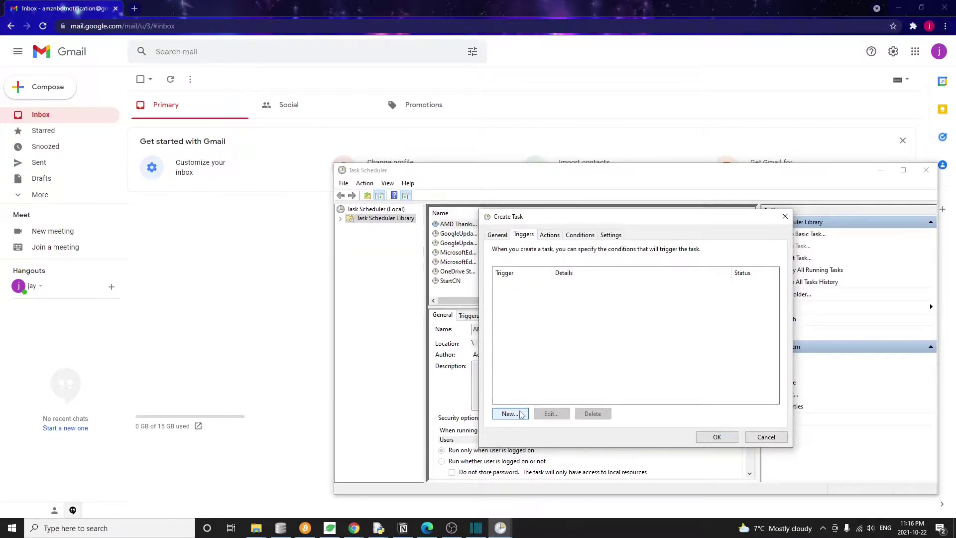
{"action": "left_click", "coordinate": [510, 413]}
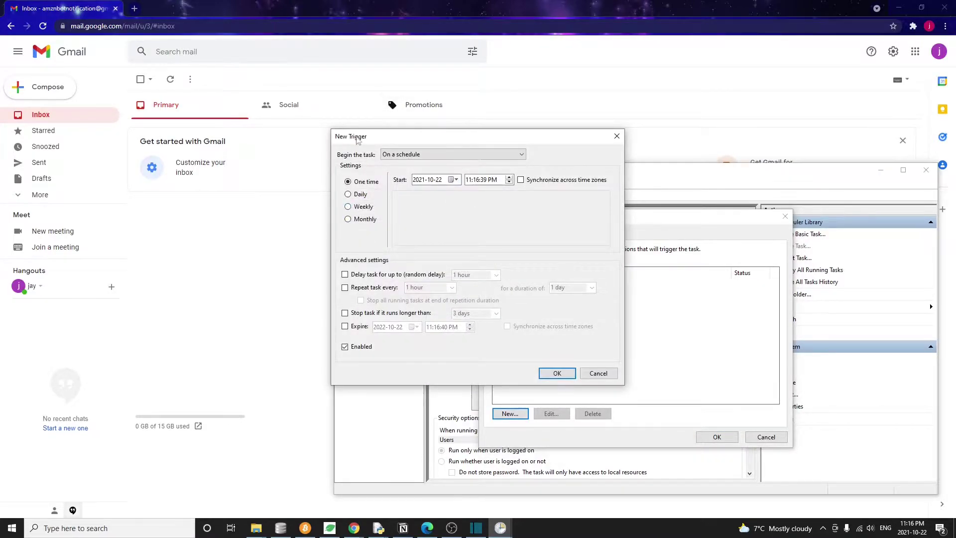
{"action": "left_click", "coordinate": [348, 194]}
{"action": "left_click", "coordinate": [448, 202]}
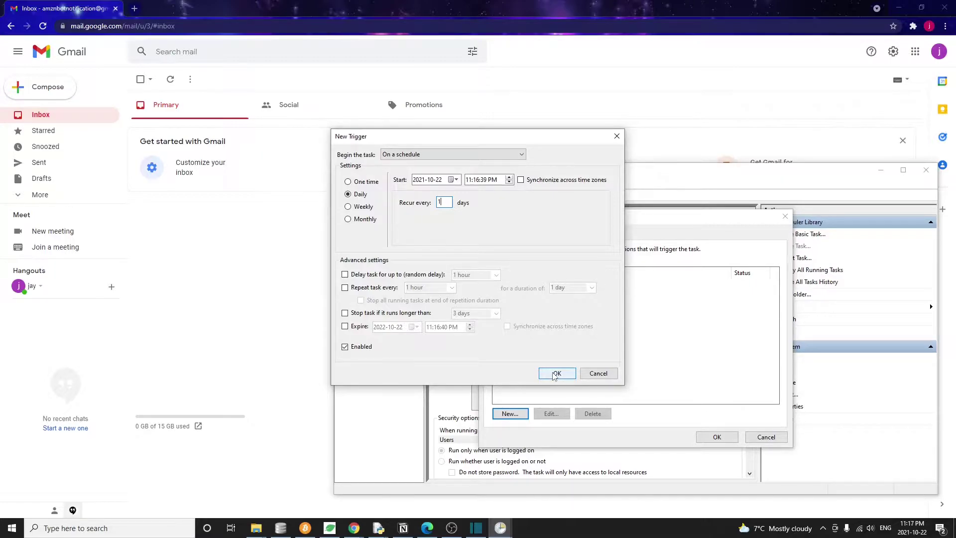
{"action": "left_click", "coordinate": [556, 376]}
Add a 'Start a program' action that runs final.py from the amazon_price_alert_bot folder
{"action": "left_click", "coordinate": [557, 375]}
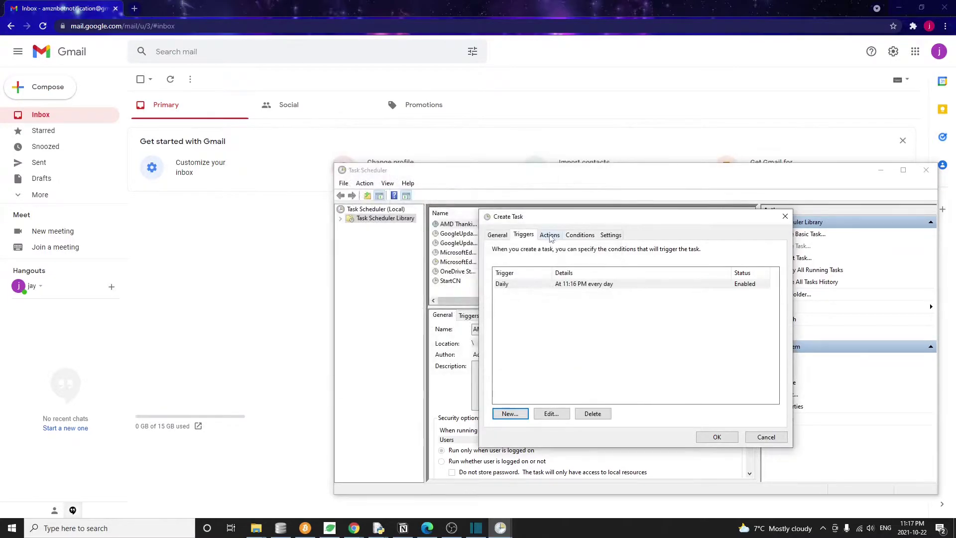
{"action": "left_click", "coordinate": [550, 235]}
{"action": "left_click", "coordinate": [510, 413]}
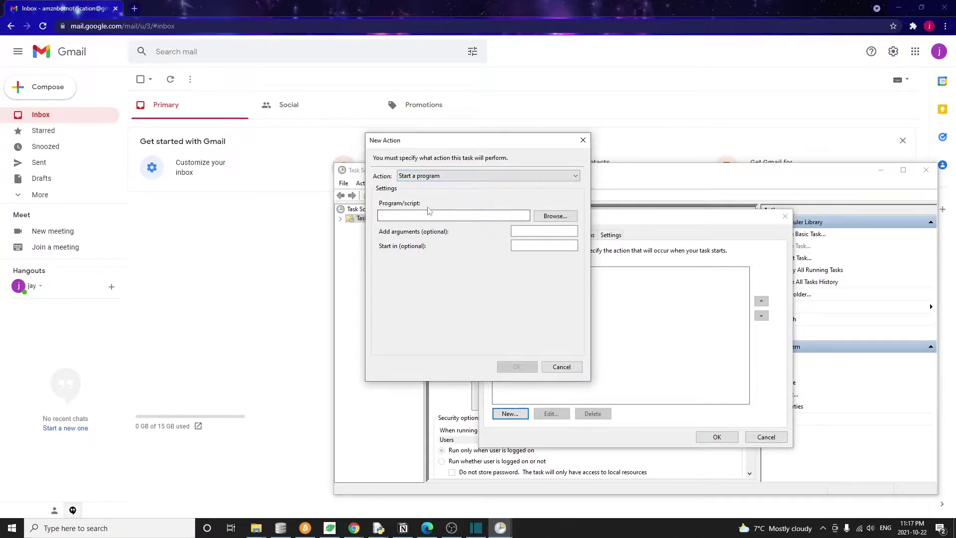
{"action": "left_click", "coordinate": [561, 216]}
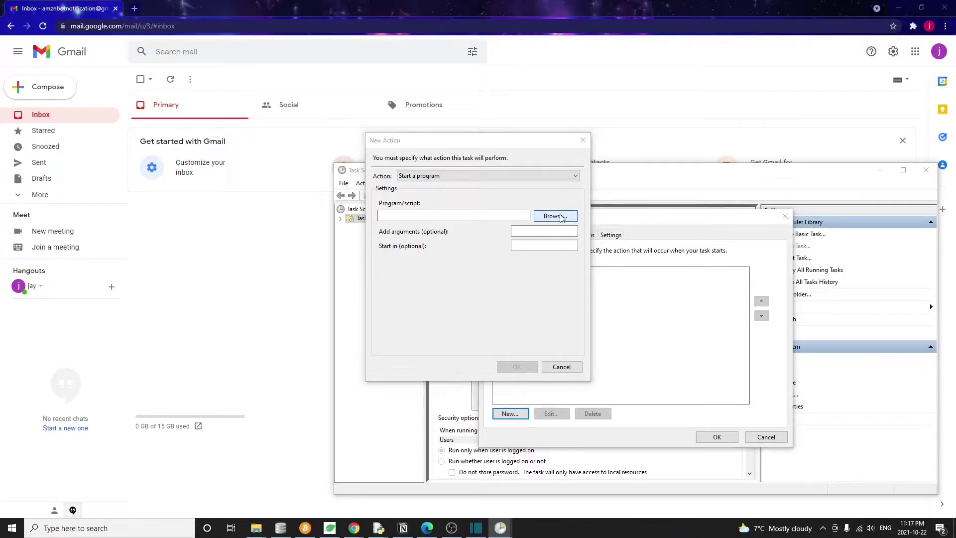
{"action": "left_click", "coordinate": [549, 305]}
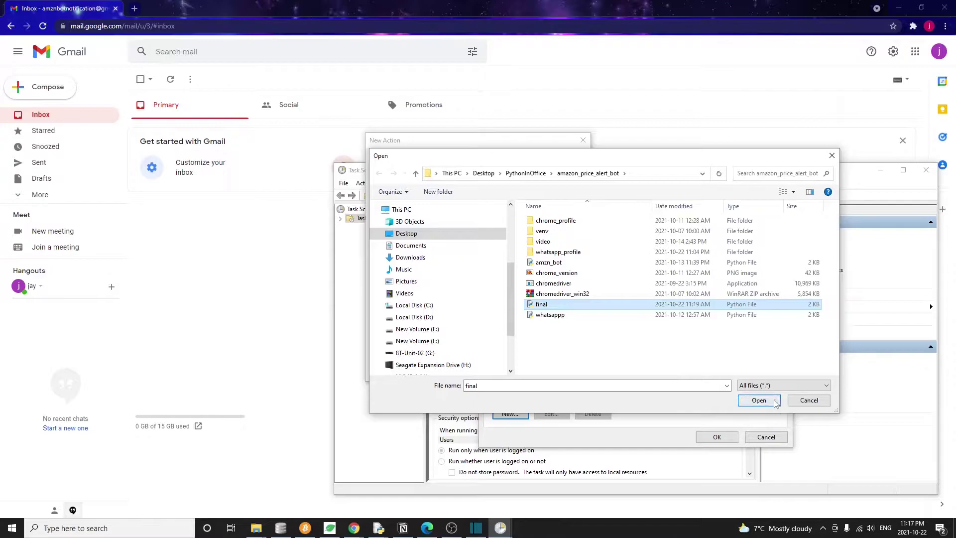
{"action": "left_click", "coordinate": [759, 401]}
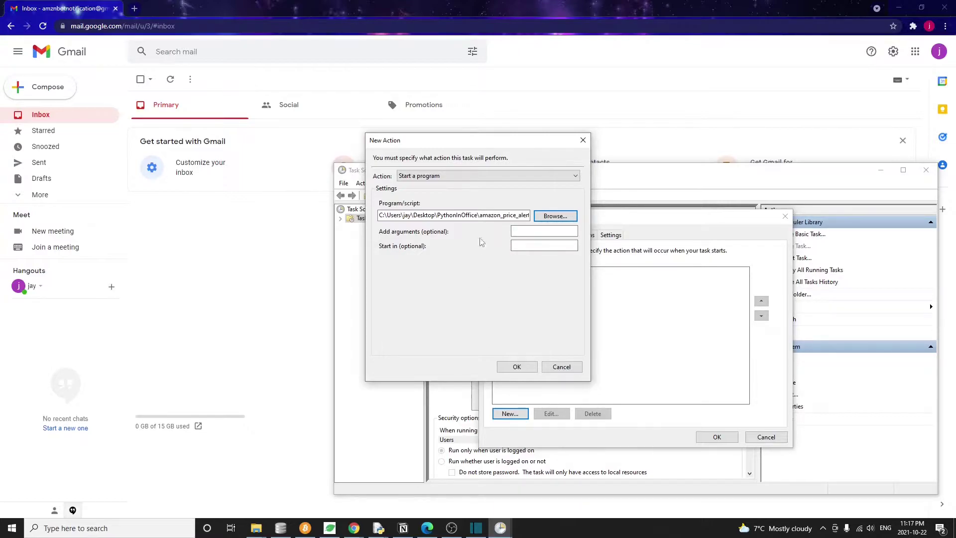
{"action": "left_click", "coordinate": [542, 231]}
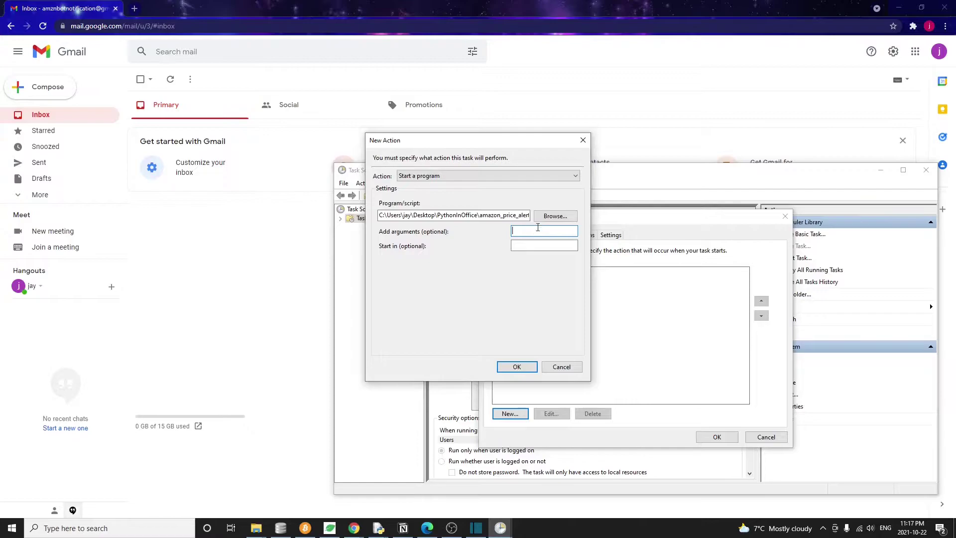
{"action": "left_click", "coordinate": [517, 367]}
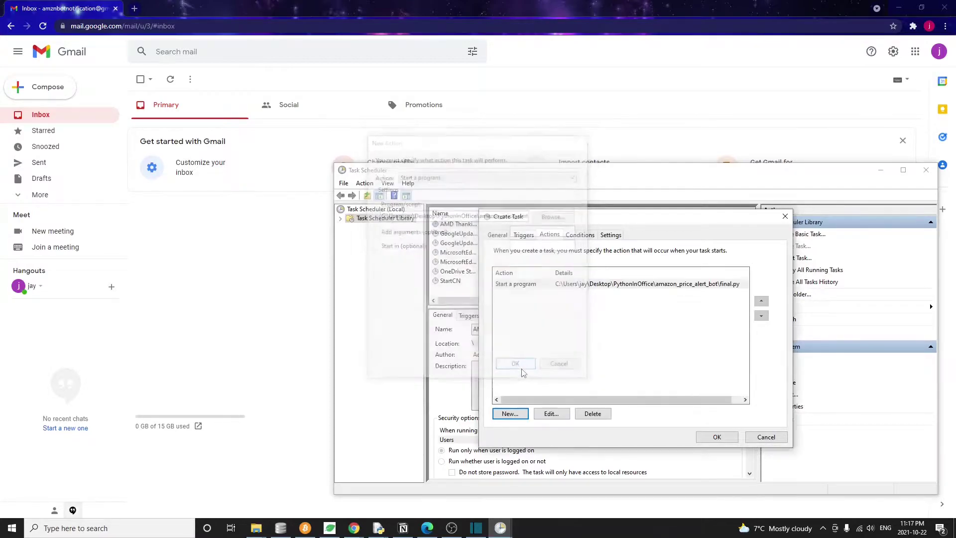
Change the existing Daily trigger's start time to 11:18:00 PM
{"action": "left_click", "coordinate": [524, 236]}
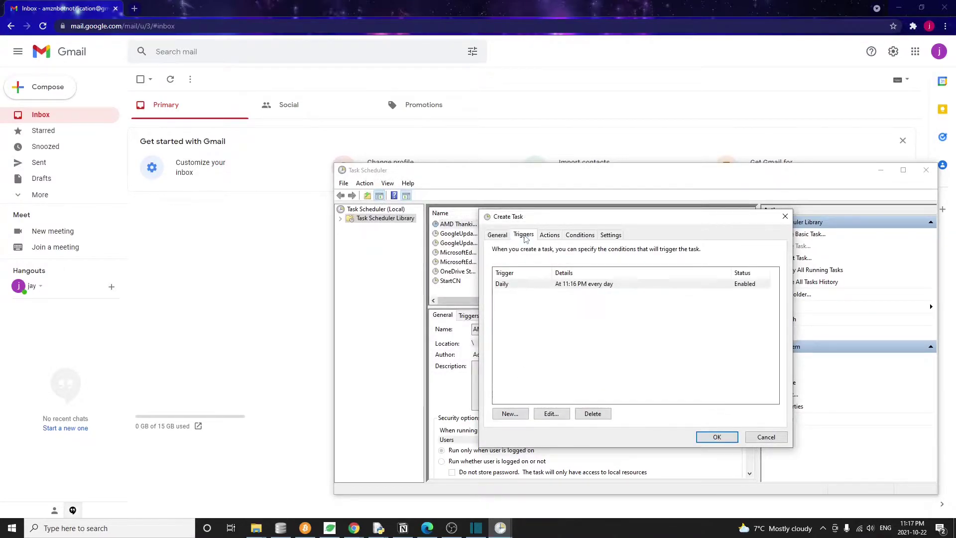
{"action": "double_click", "coordinate": [575, 288]}
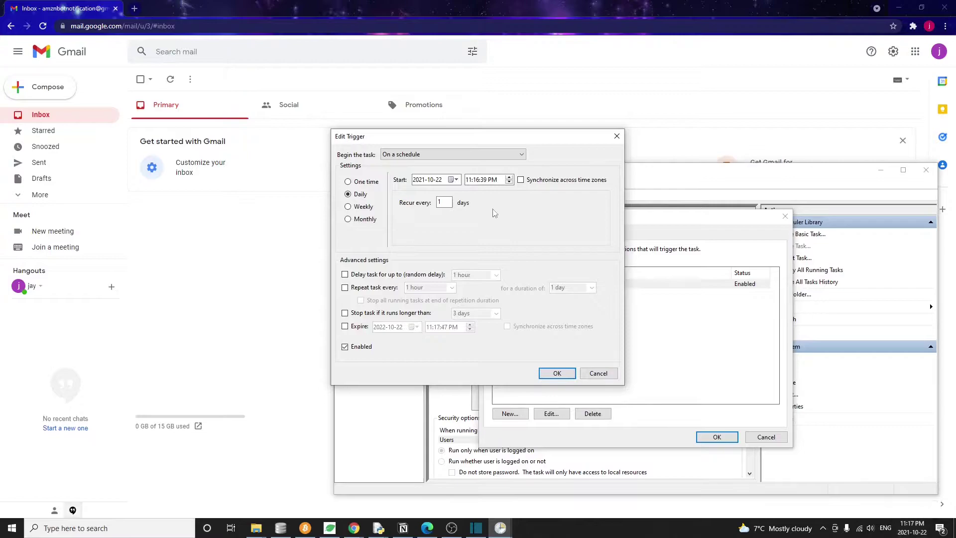
{"action": "left_click", "coordinate": [477, 181]}
{"action": "type", "text": "18:"}
{"action": "type", "text": "00"}
{"action": "left_click", "coordinate": [565, 373]}
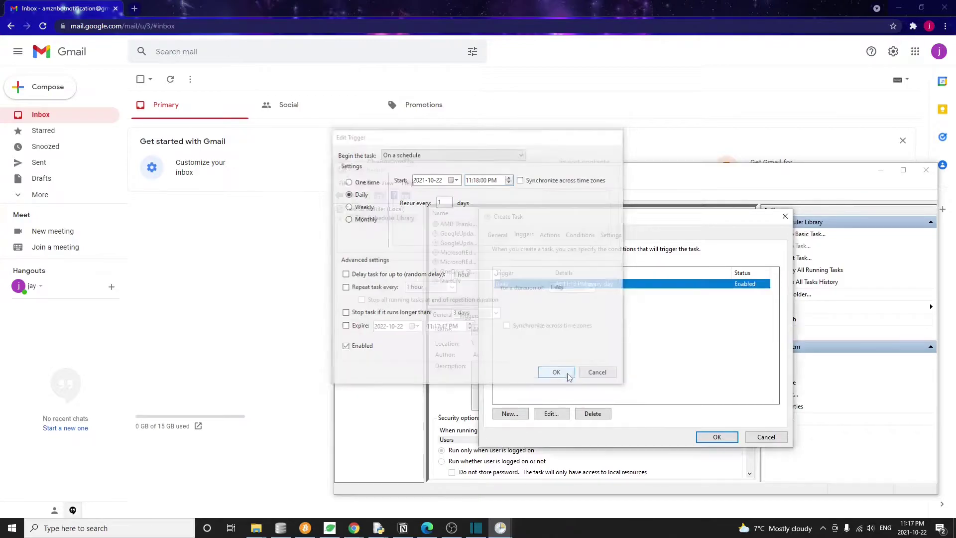
Save the amazon bot task by confirming the Create Task dialog
{"action": "left_click", "coordinate": [716, 438]}
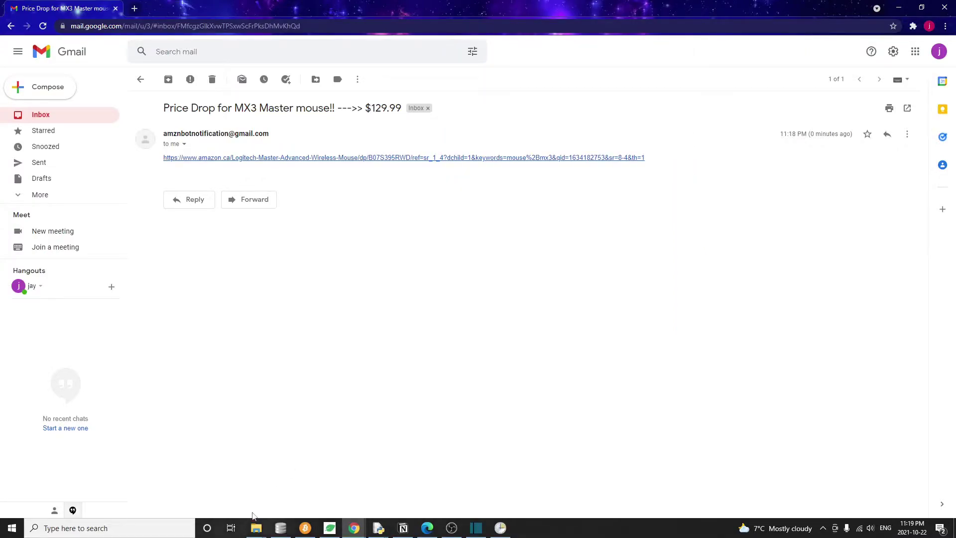
Open Notepad and paste in the venv\Scripts folder path copied from File Explorer
{"action": "key", "text": "super+s"}
{"action": "type", "text": "notepad"}
{"action": "key", "text": "Return"}
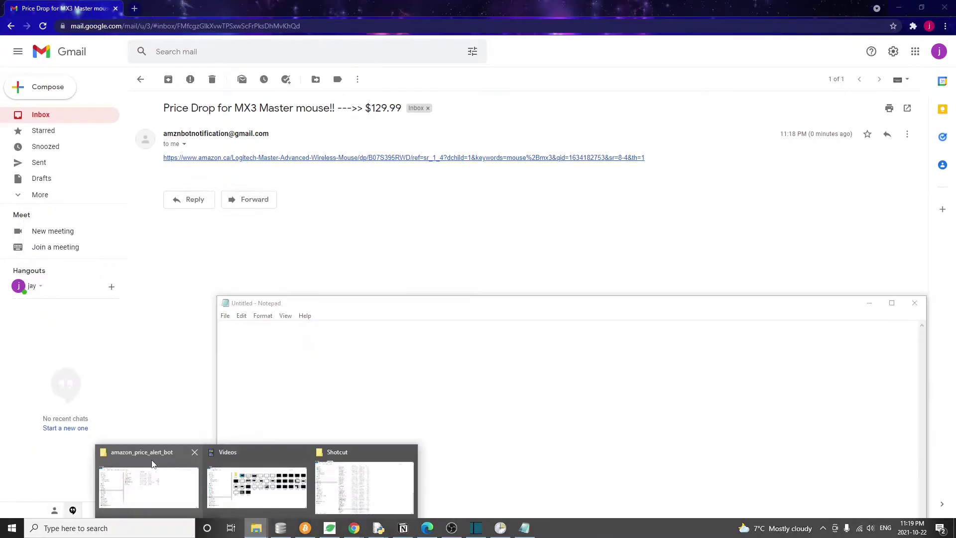
{"action": "left_click", "coordinate": [152, 471]}
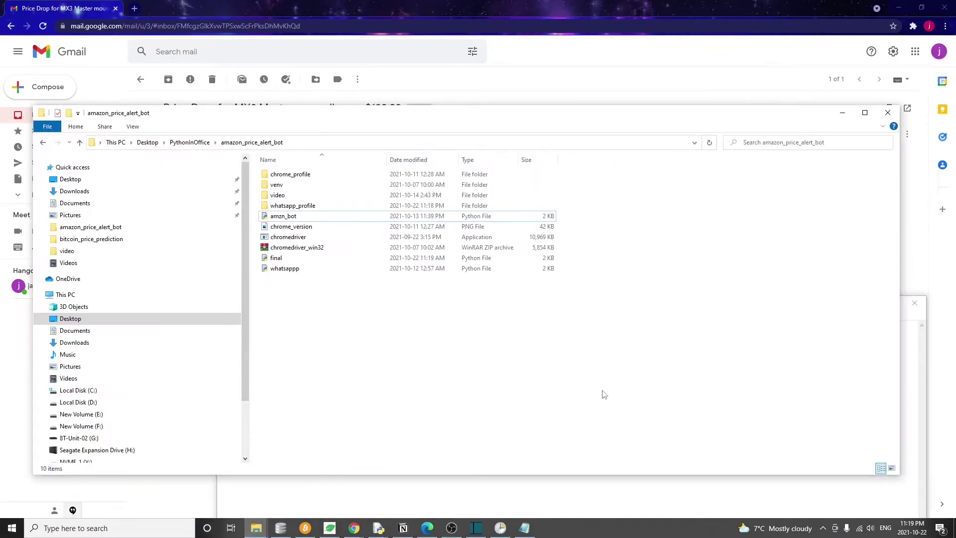
{"action": "double_click", "coordinate": [301, 186]}
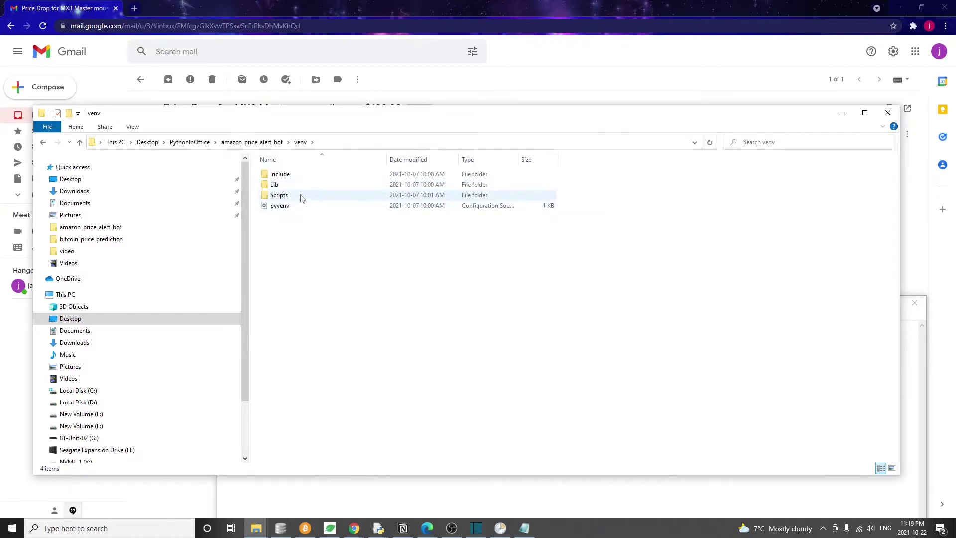
{"action": "double_click", "coordinate": [301, 196]}
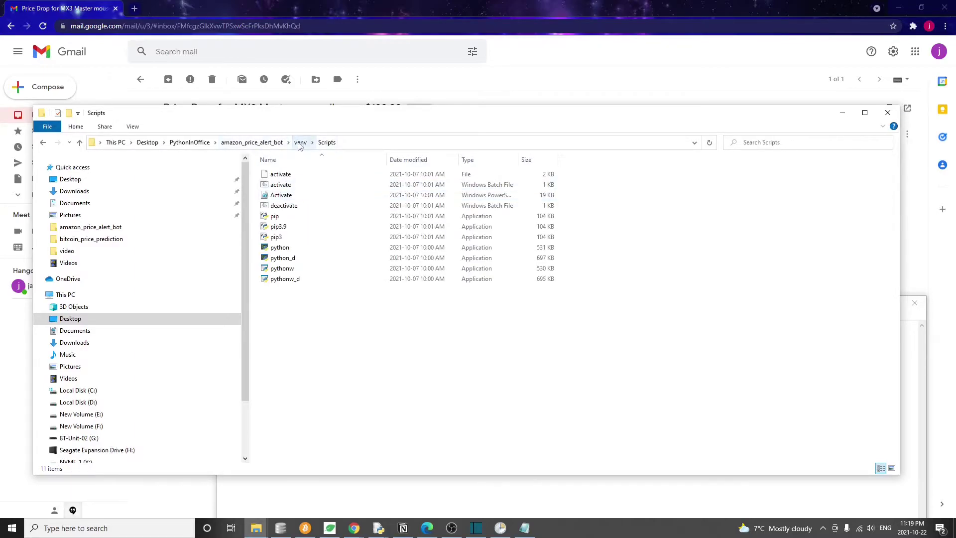
{"action": "left_click", "coordinate": [348, 142]}
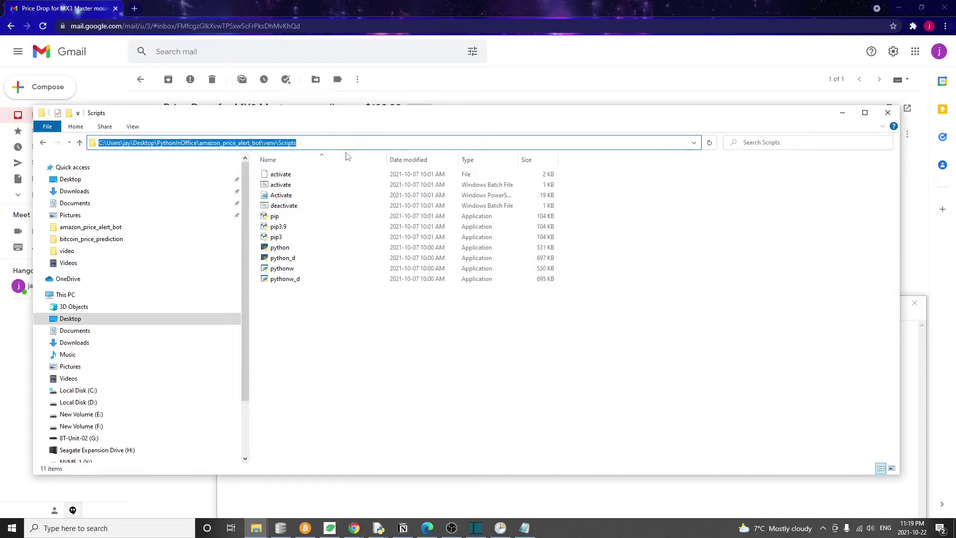
{"action": "left_click", "coordinate": [525, 528]}
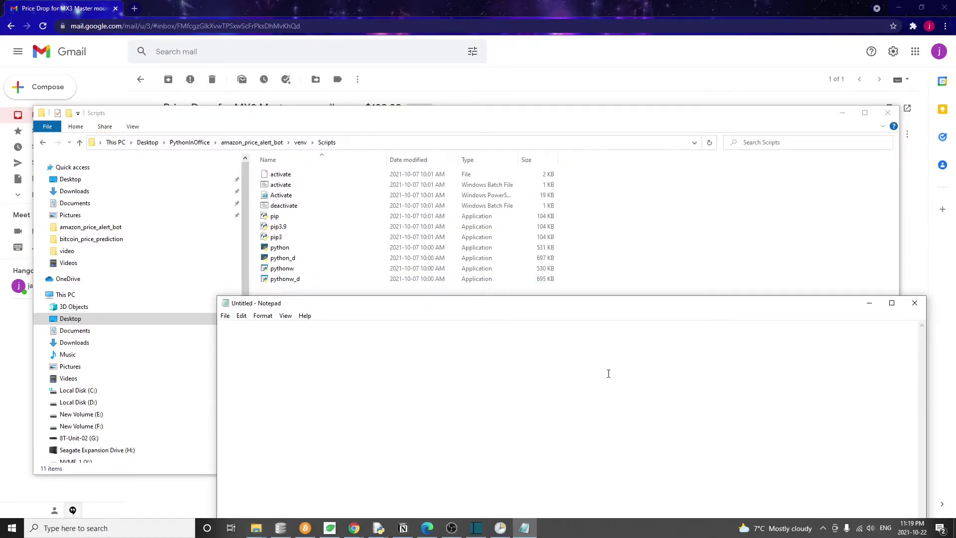
{"action": "type", "text": "C:\\Users\\jay\\Desktop\\PythonInOffice\\amazon_price_alert_bot\\venv\\Scripts"}
{"action": "type", "text": "\\activate.bat"}
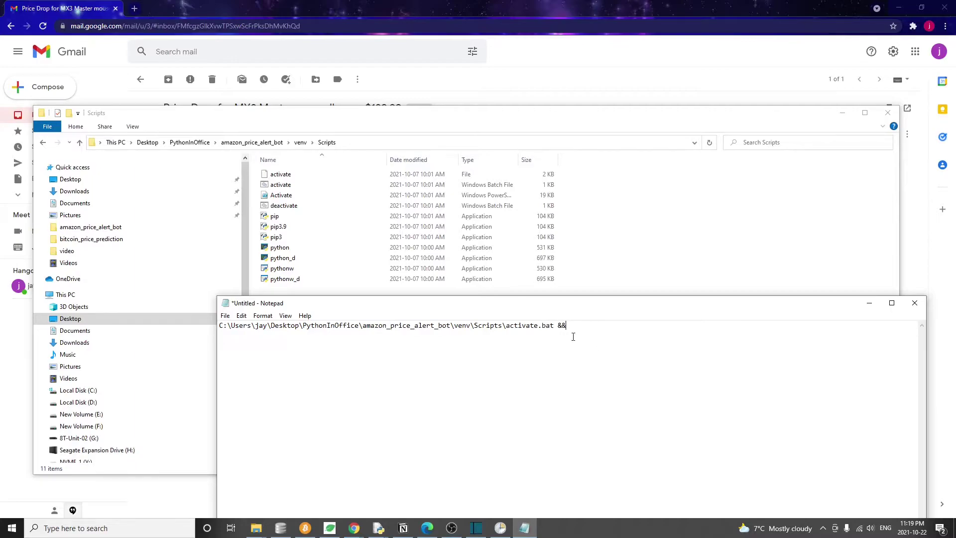
After '&&', add 'python' and the project path, ending in final.py instead of venv\Scripts
{"action": "left_click_drag", "start_coordinate": [566, 327], "coordinate": [557, 325]}
{"action": "left_click", "coordinate": [570, 326]}
{"action": "type", "text": "ython"}
{"action": "type", "text": "C:\\Users\\jay\\Desktop\\PythonInOffice\\amazon_price_alert_bot\\venv\\Scripts"}
{"action": "mouse_move", "coordinate": [598, 327]}
{"action": "left_mouse_down"}
{"action": "mouse_move", "coordinate": [893, 329]}
{"action": "mouse_move", "coordinate": [834, 327]}
{"action": "left_mouse_up"}
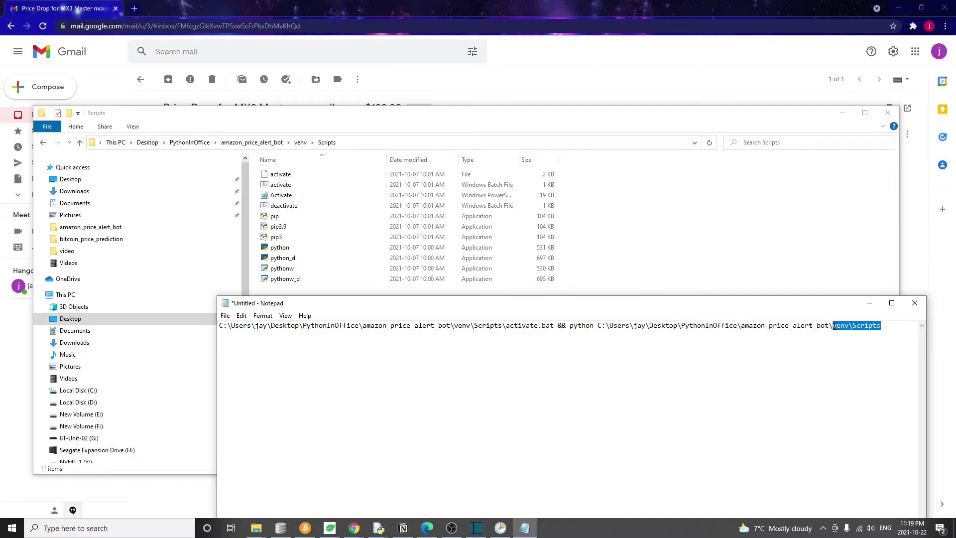
{"action": "type", "text": "final.py"}
{"action": "left_click_drag", "start_coordinate": [597, 326], "coordinate": [834, 326]}
Confirm final.py is in amazon_price_alert_bot and review each part of the command
{"action": "left_click", "coordinate": [252, 143]}
{"action": "left_click", "coordinate": [275, 258]}
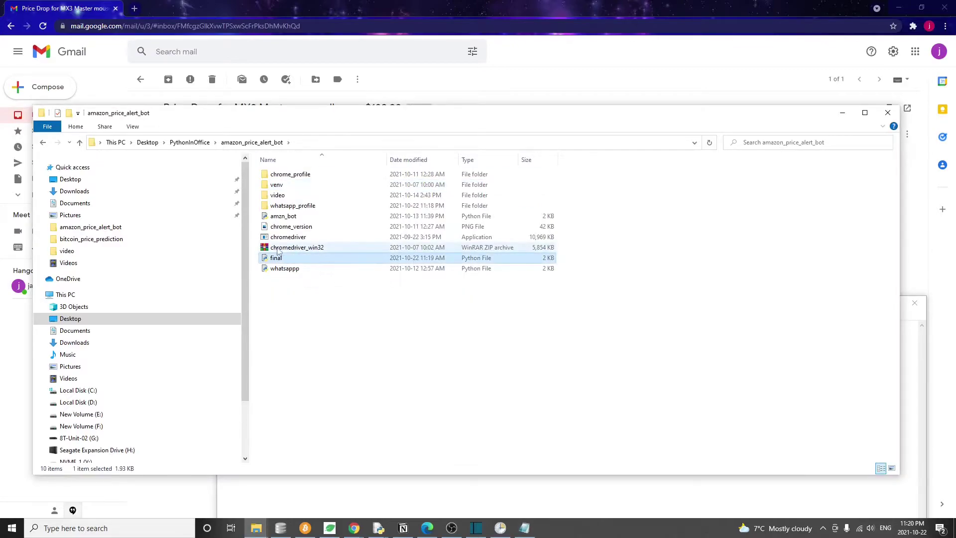
{"action": "key", "text": "alt+Tab"}
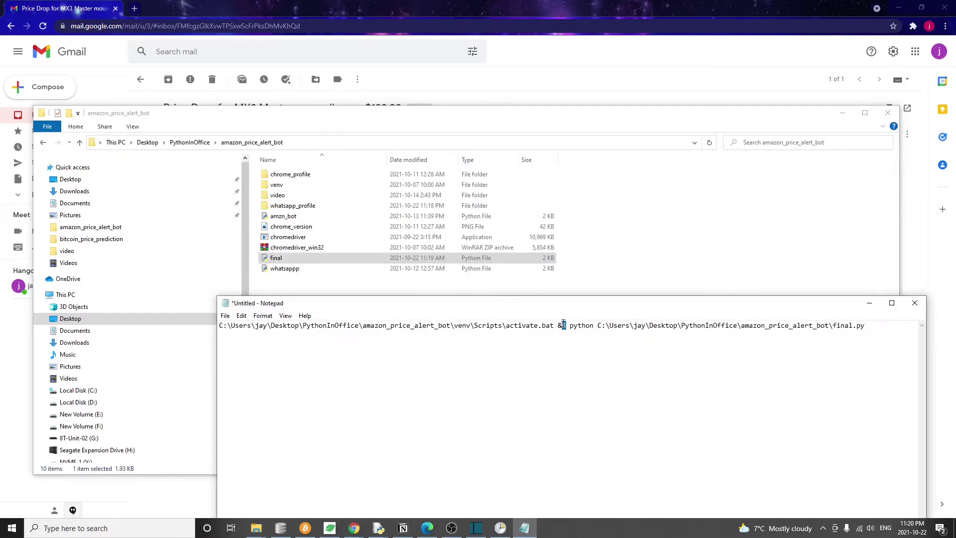
{"action": "left_click_drag", "start_coordinate": [566, 327], "coordinate": [558, 325]}
{"action": "left_click_drag", "start_coordinate": [569, 326], "coordinate": [879, 327]}
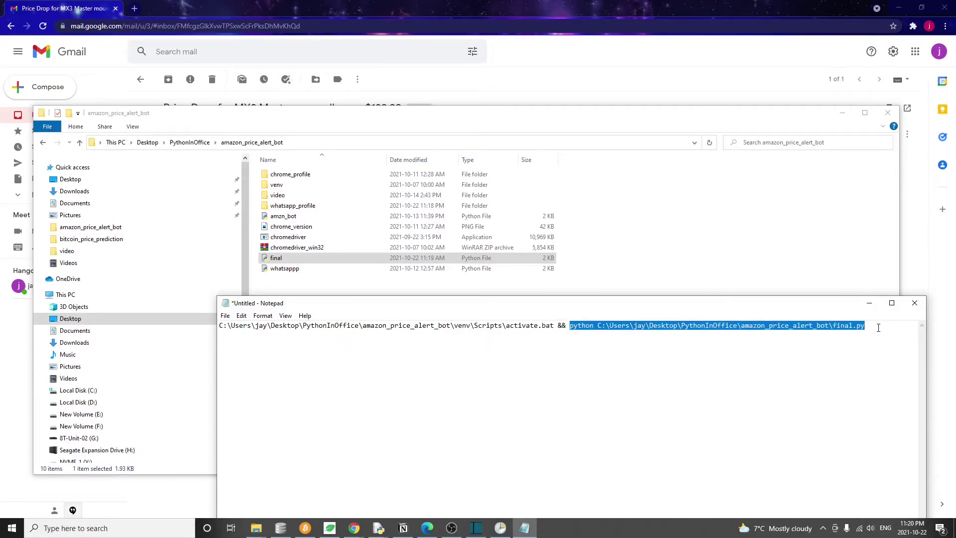
{"action": "left_click_drag", "start_coordinate": [554, 326], "coordinate": [45, 330]}
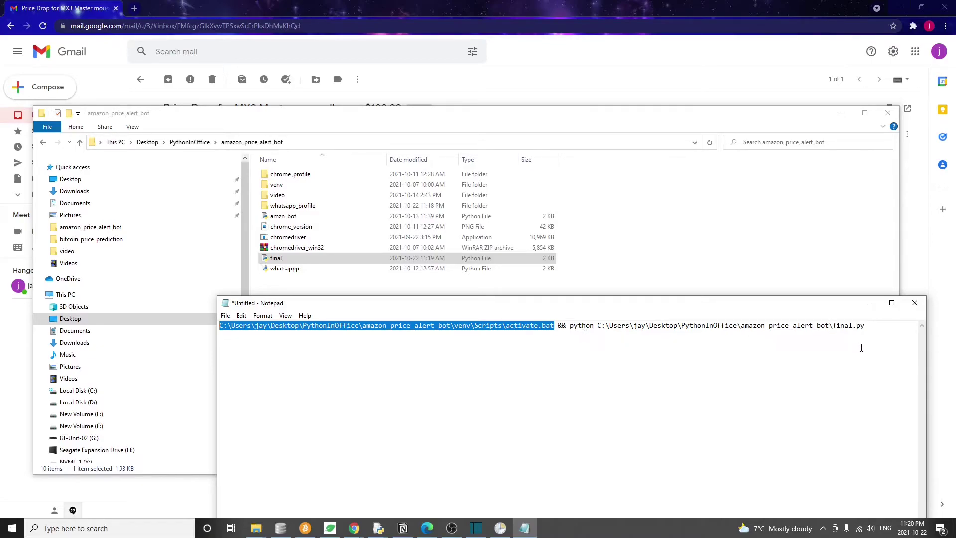
Save the command as amazon-bot.bat, using the All Files type, in amazon_price_alert_bot
{"action": "left_click", "coordinate": [225, 315]}
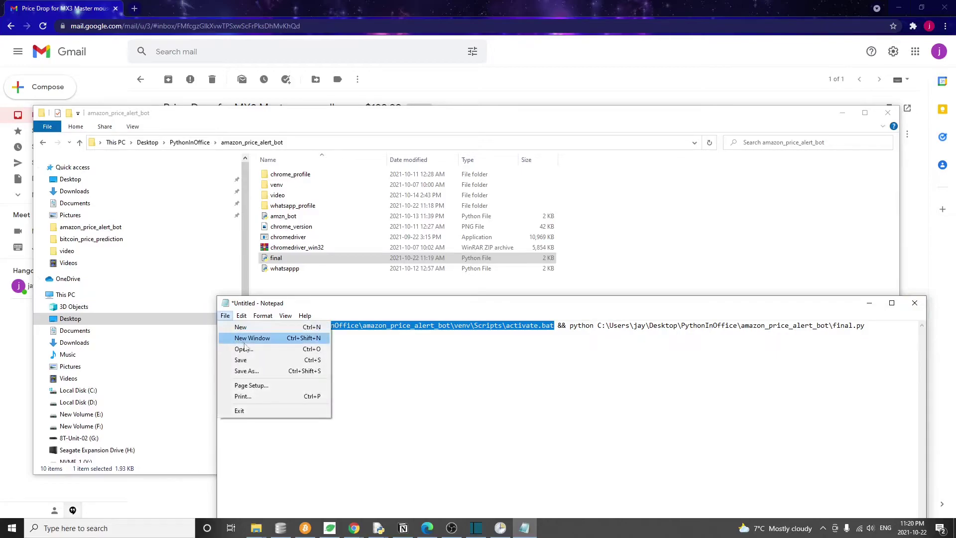
{"action": "left_click", "coordinate": [241, 360]}
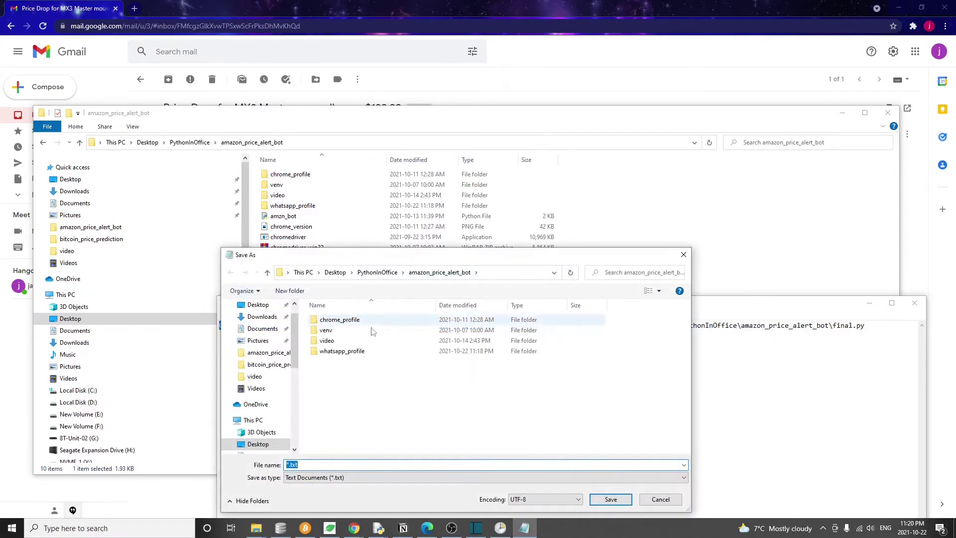
{"action": "left_click", "coordinate": [324, 479]}
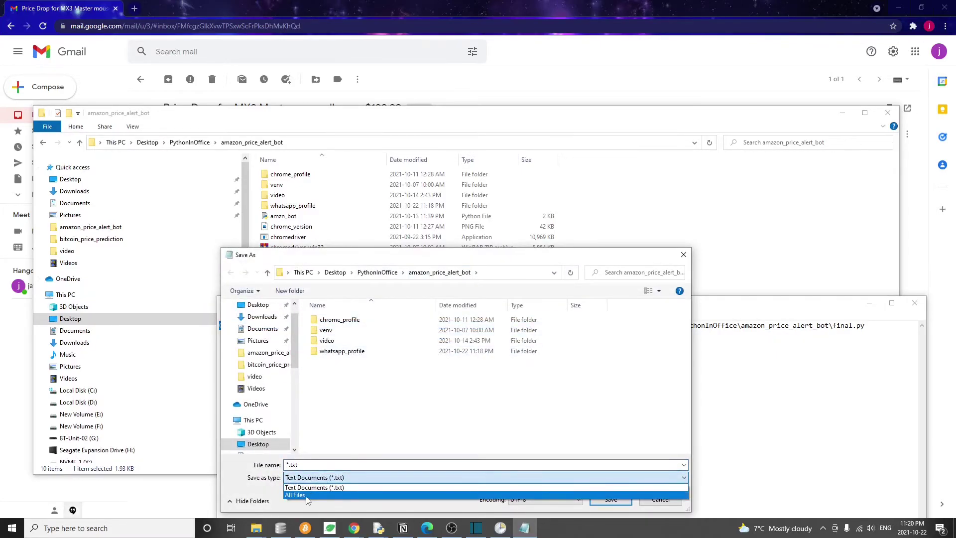
{"action": "left_click", "coordinate": [295, 497]}
{"action": "left_click", "coordinate": [318, 465]}
{"action": "key", "text": "ctrl+a"}
{"action": "key", "text": "BackSpace"}
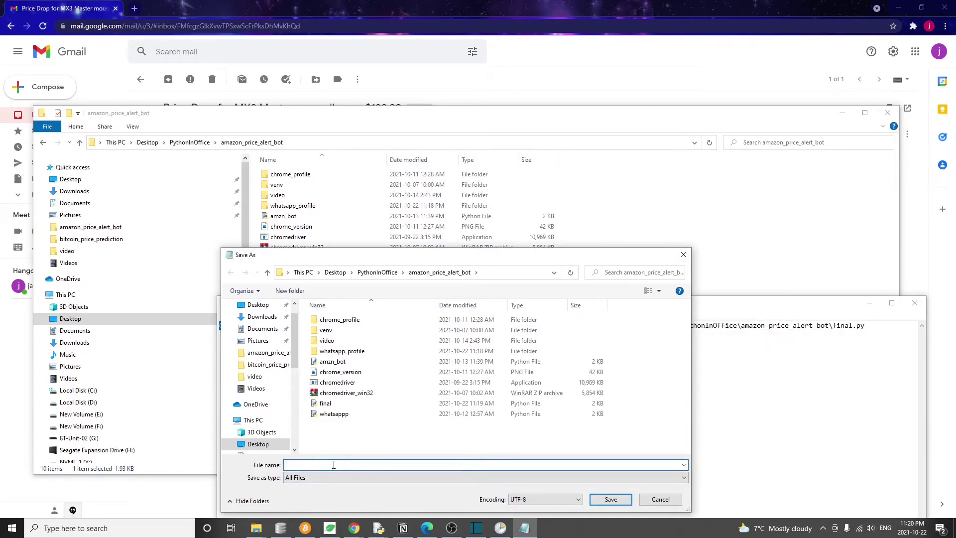
{"action": "type", "text": "amazon-bot.bat"}
{"action": "key", "text": "Return"}
{"action": "left_click", "coordinate": [291, 216]}
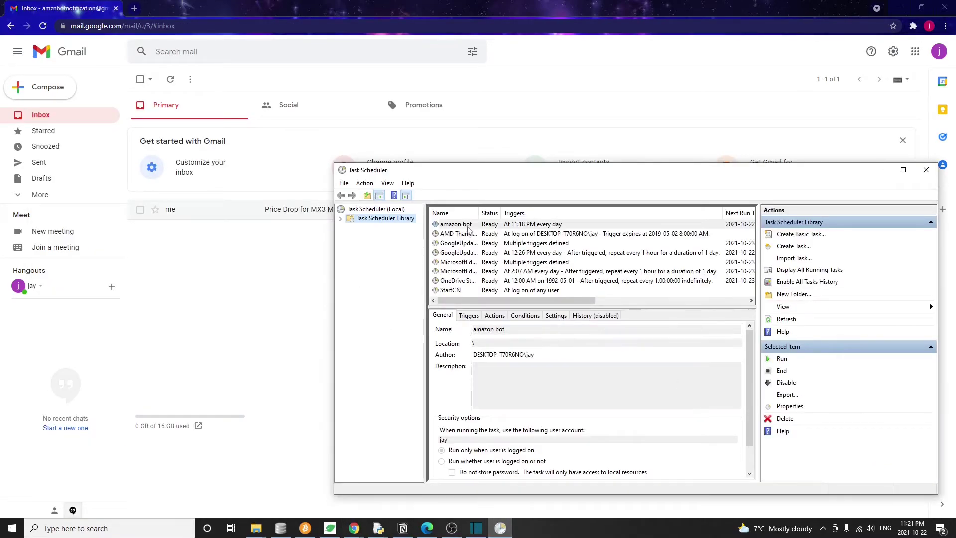
Replace the amazon bot task's final.py action with the amazon-bot.bat batch file
{"action": "left_click", "coordinate": [469, 226]}
{"action": "double_click", "coordinate": [468, 225]}
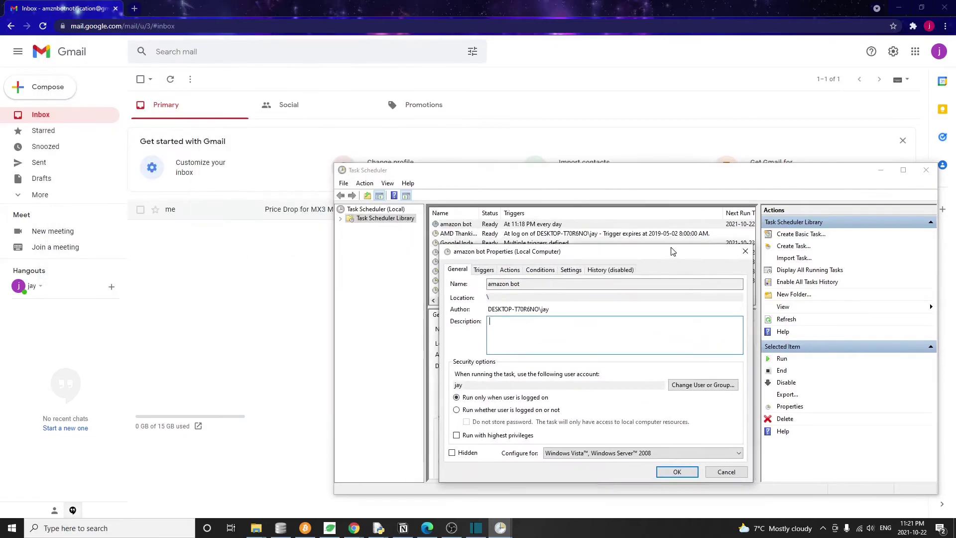
{"action": "left_click", "coordinate": [510, 270]}
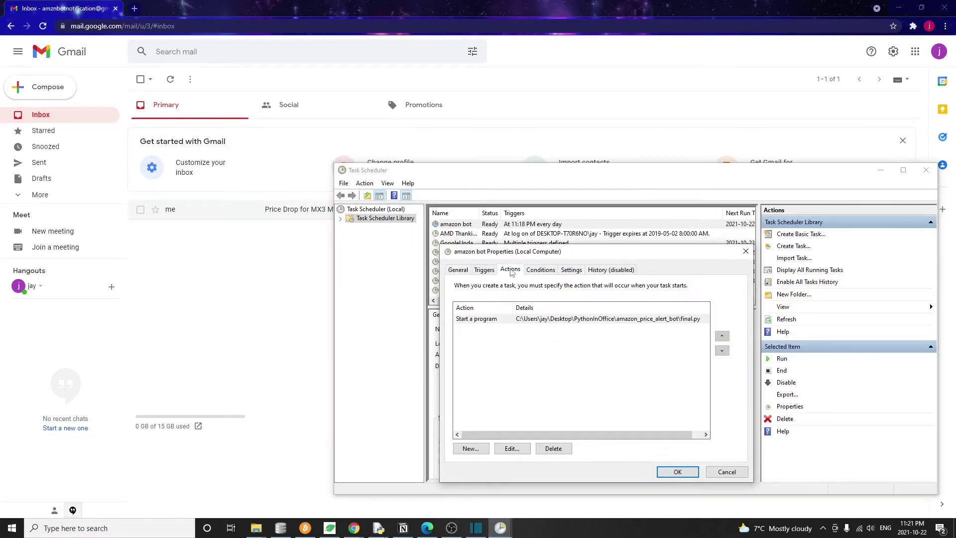
{"action": "left_click", "coordinate": [471, 449]}
{"action": "left_click", "coordinate": [554, 216]}
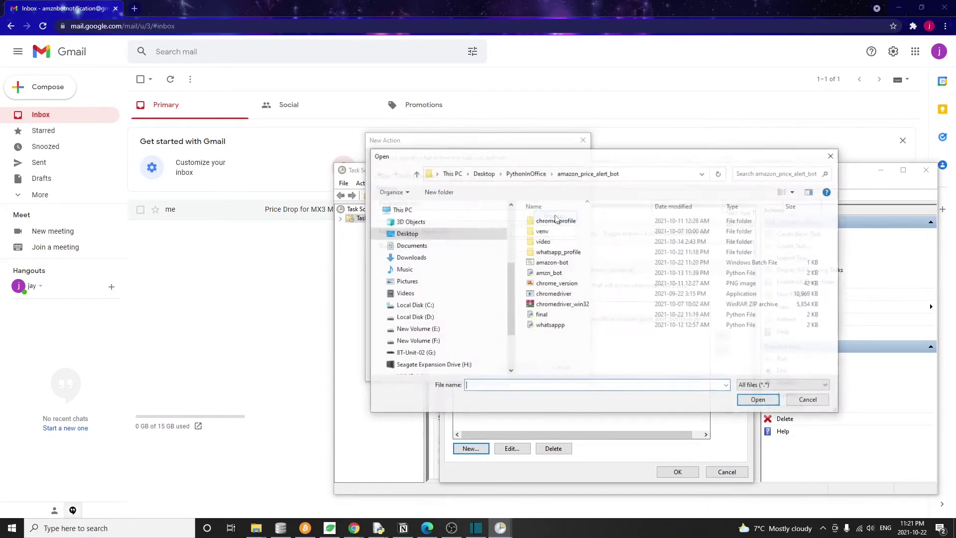
{"action": "double_click", "coordinate": [552, 262]}
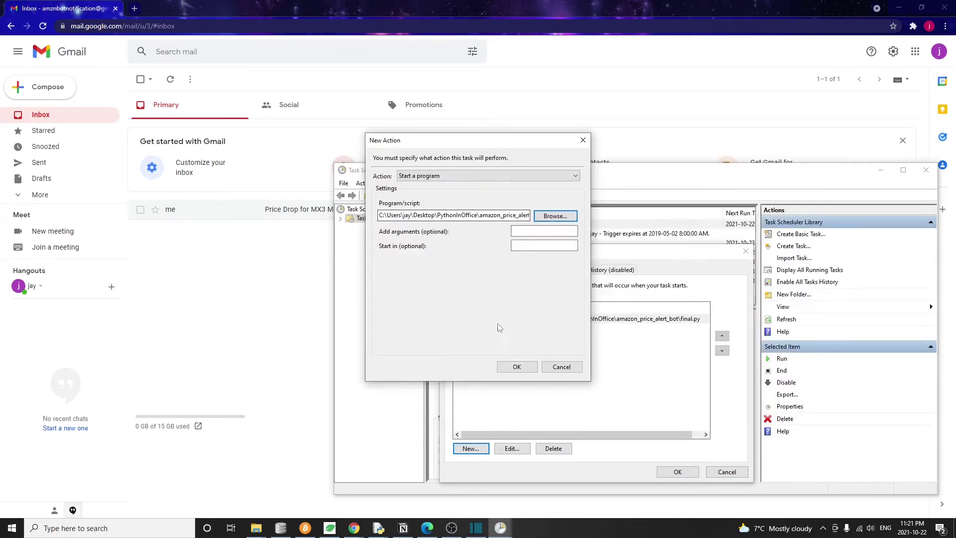
{"action": "left_click", "coordinate": [517, 363]}
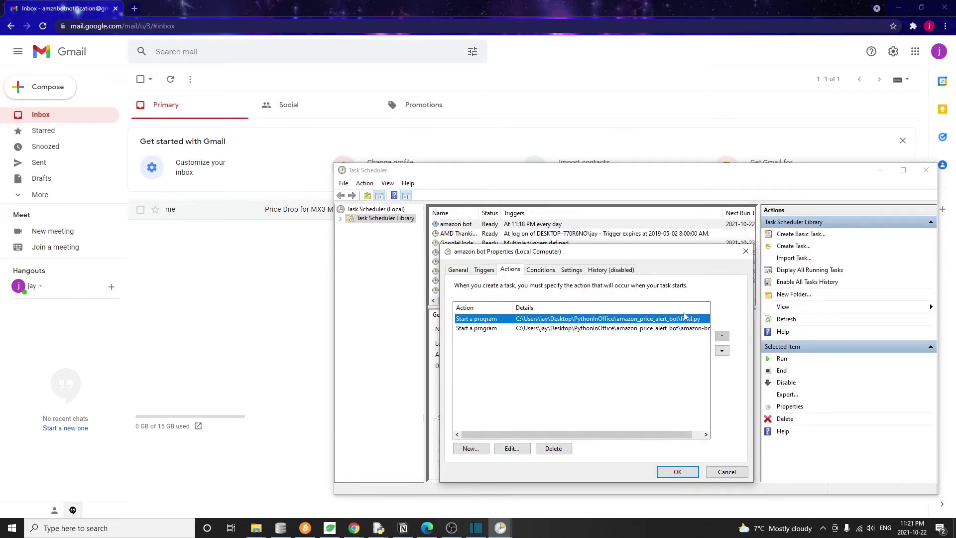
{"action": "left_click", "coordinate": [564, 449]}
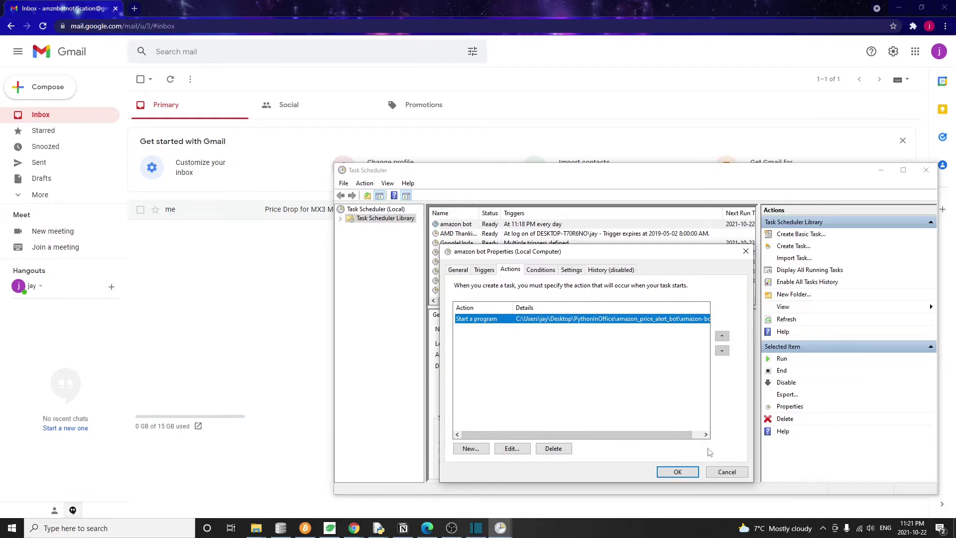
Move the daily trigger's start time to 11:22 PM and save the task
{"action": "left_click", "coordinate": [680, 476]}
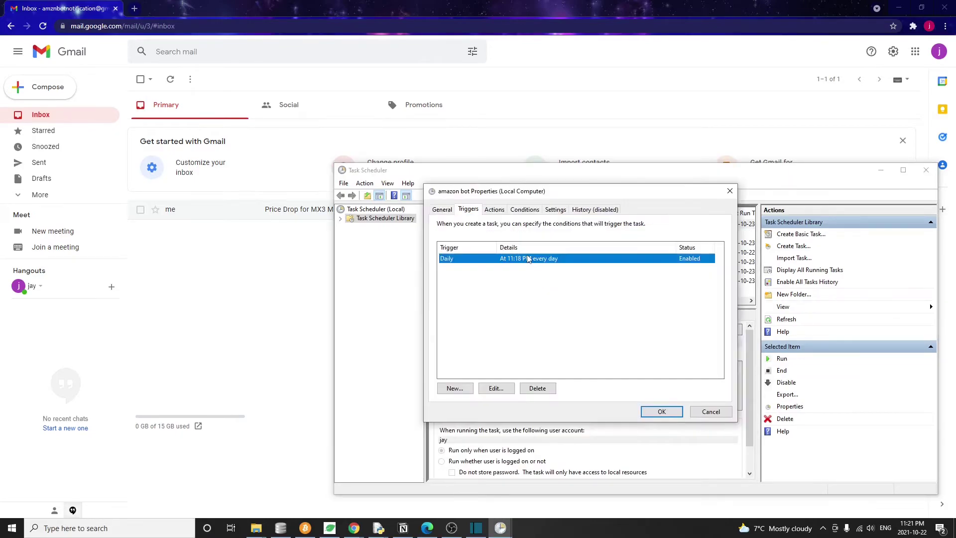
{"action": "double_click", "coordinate": [528, 259]}
{"action": "left_click", "coordinate": [473, 180]}
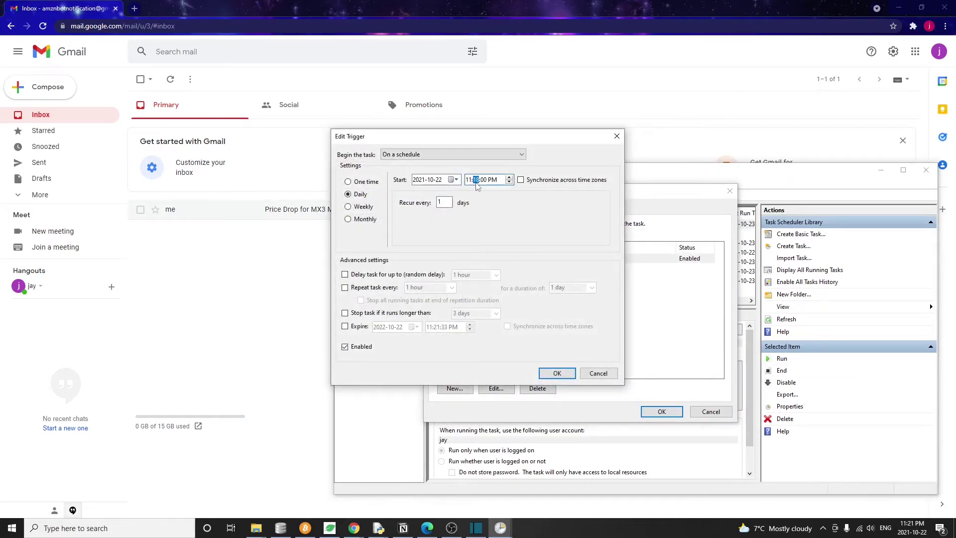
{"action": "mouse_move", "coordinate": [912, 529]}
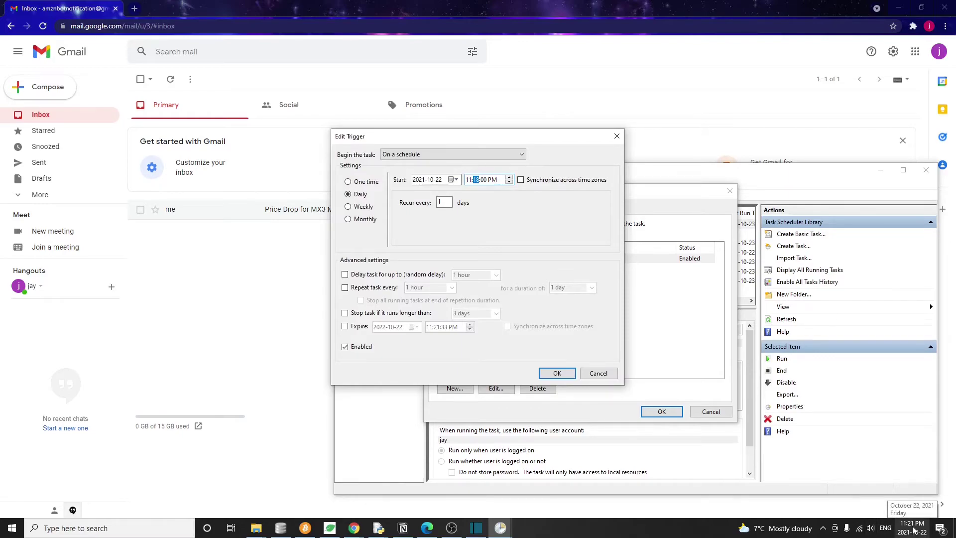
{"action": "key", "text": "Return"}
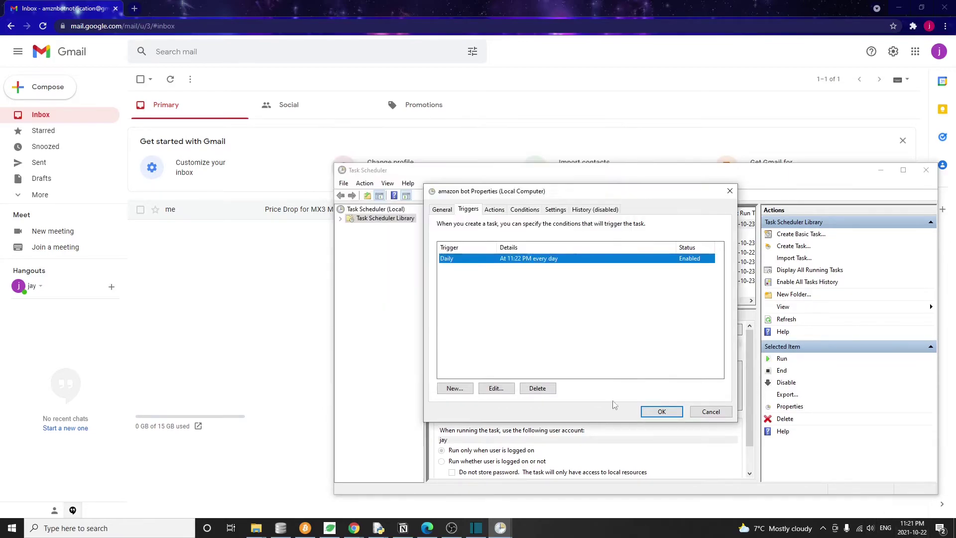
{"action": "left_click", "coordinate": [661, 411]}
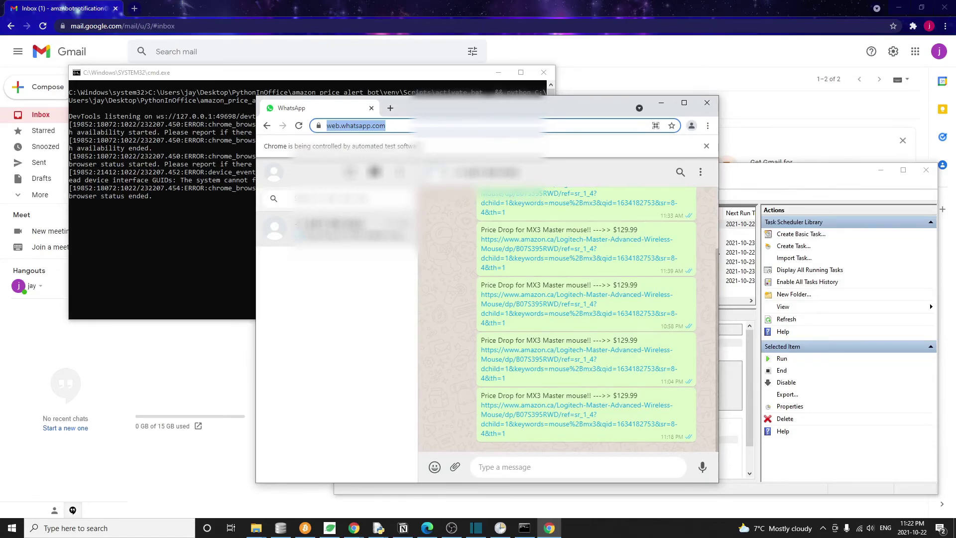
Bring the Gmail inbox forward once the WhatsApp alert run finishes
{"action": "left_click", "coordinate": [598, 86]}
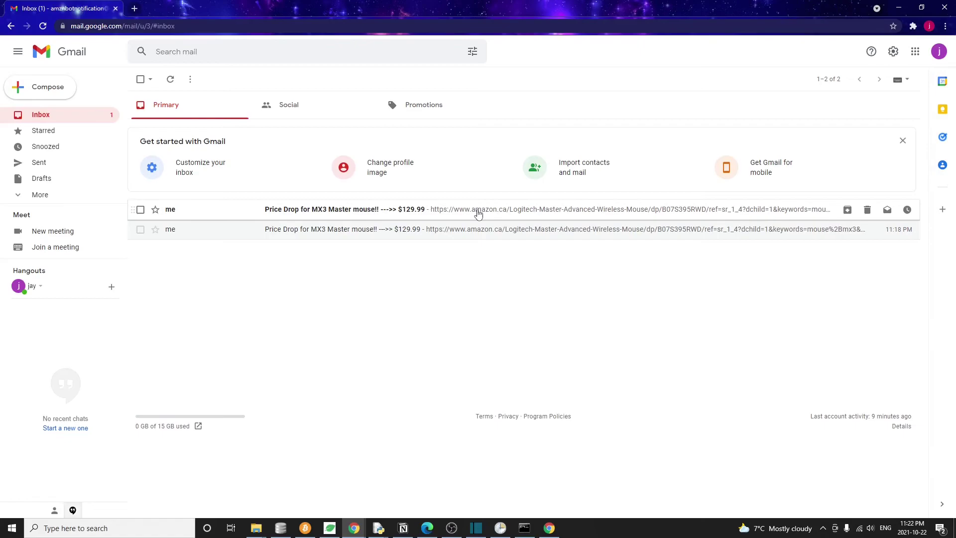
Open the top 'Price Drop for MX3 Master mouse' email in the inbox
{"action": "left_click", "coordinate": [478, 212]}
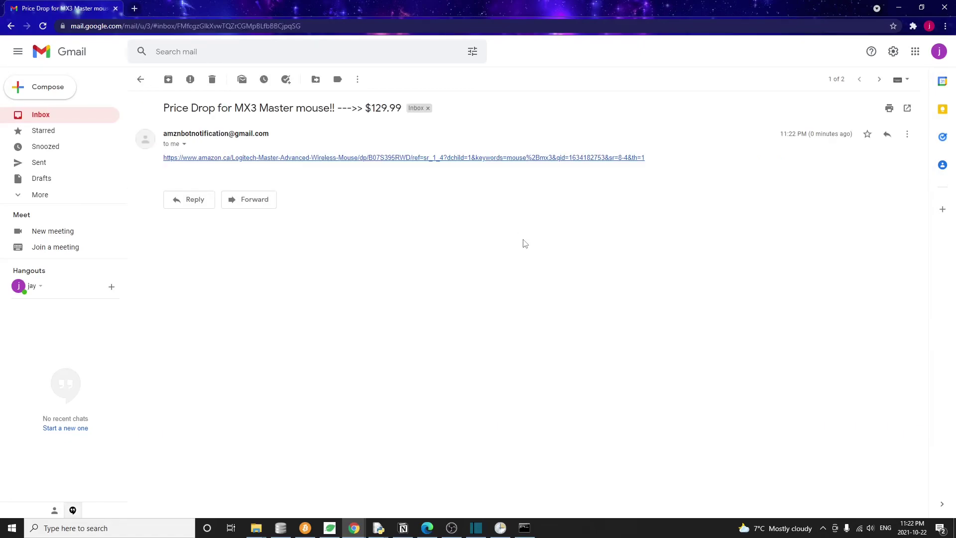